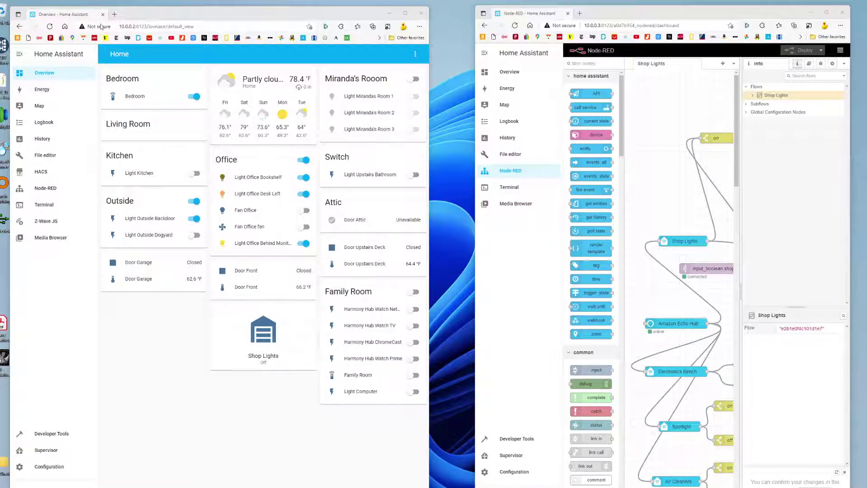
- Maximize the Home Assistant window and look over the Supervisor's add-on store and installed add-ons
left_click(405, 12)
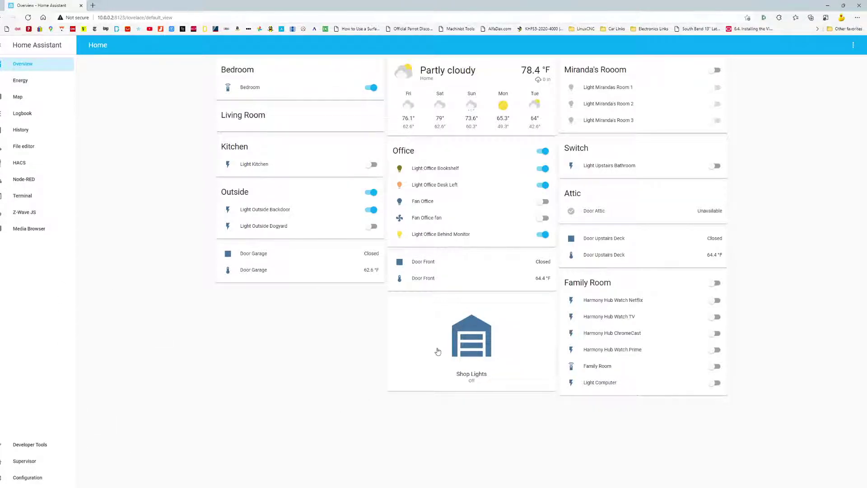
left_click(25, 462)
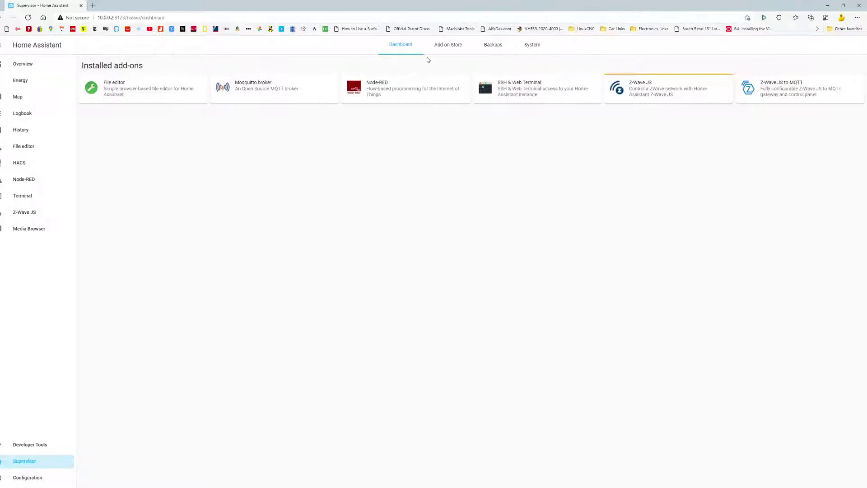
left_click(444, 44)
left_click(400, 44)
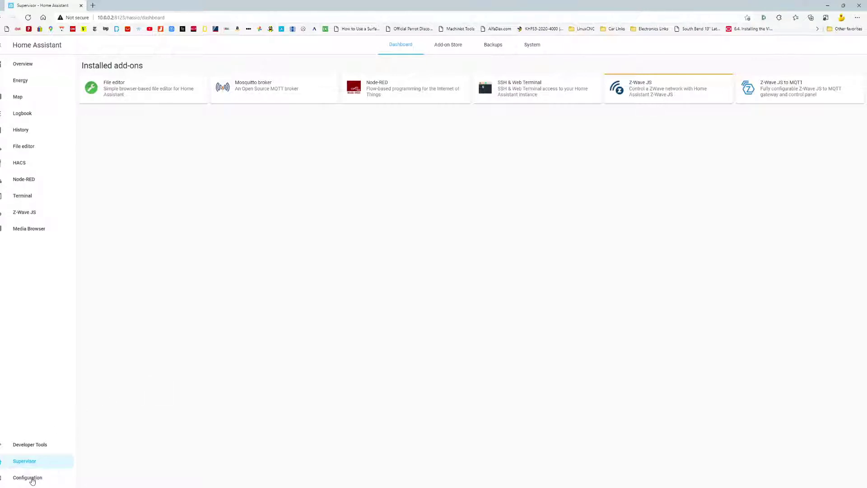
- Open the Helpers configuration and review the helper types available for a new helper, without creating one
left_click(32, 480)
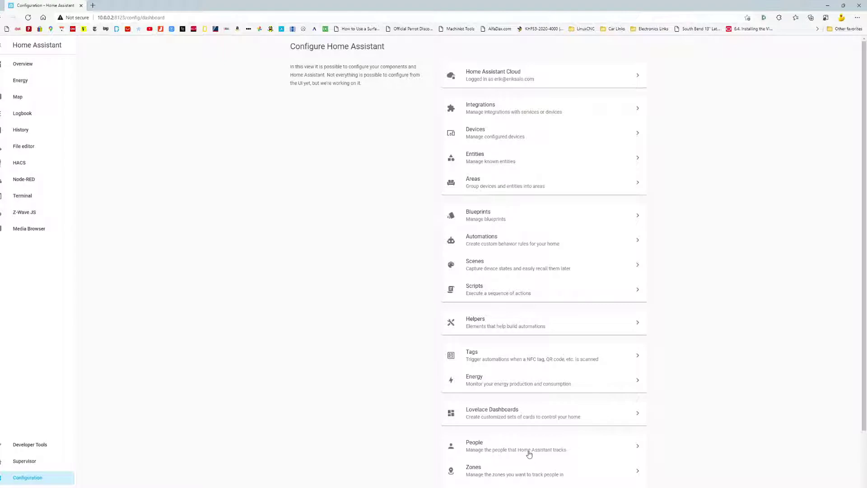
left_click(497, 329)
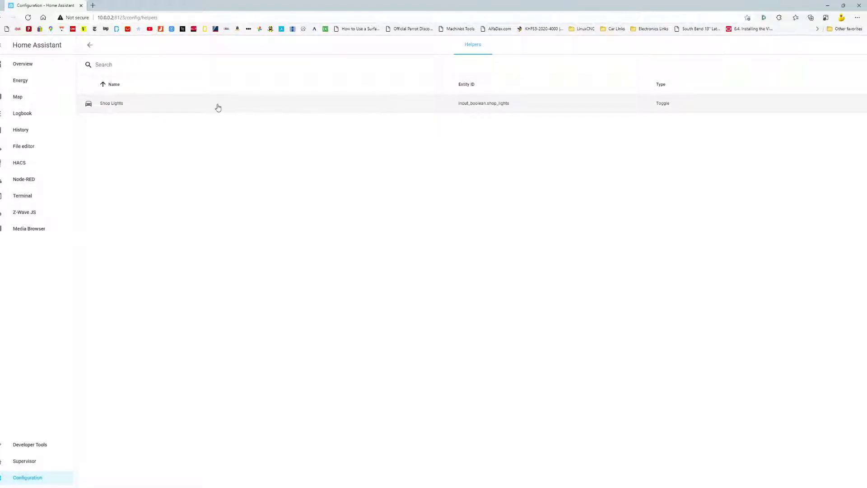
left_click(538, 351)
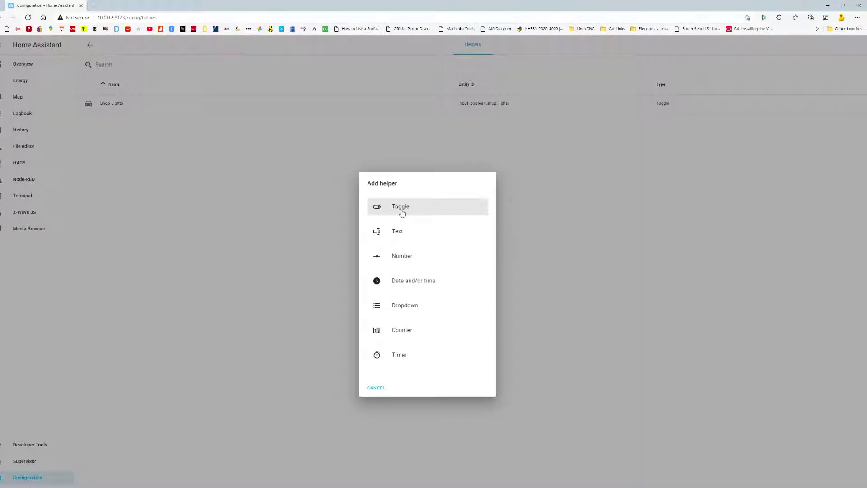
left_click(379, 390)
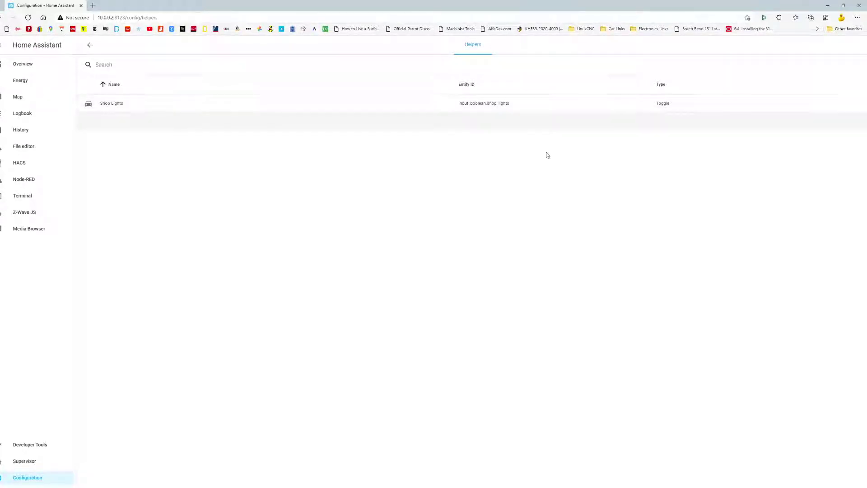
- Switch Shop Lights on and back off from the Overview dashboard
left_click(41, 62)
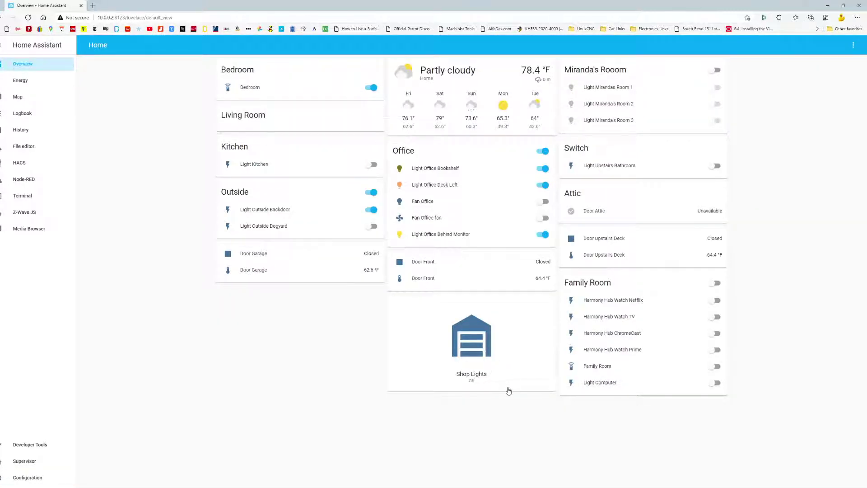
left_click(465, 342)
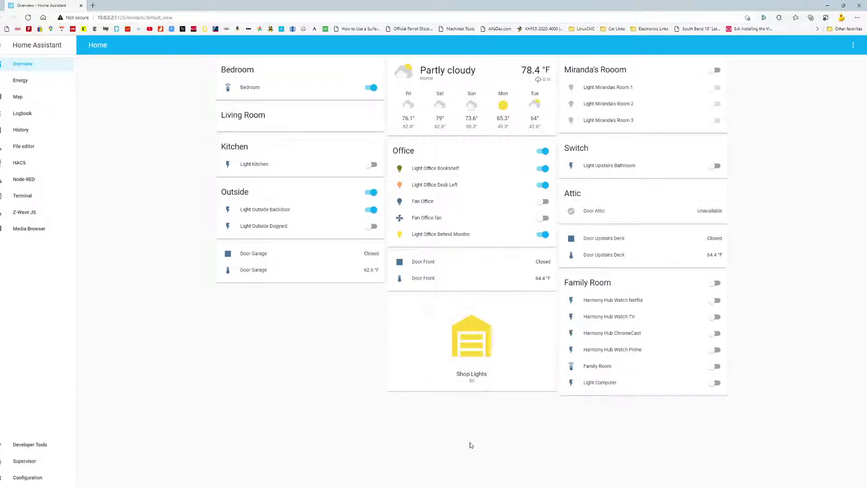
left_click(459, 343)
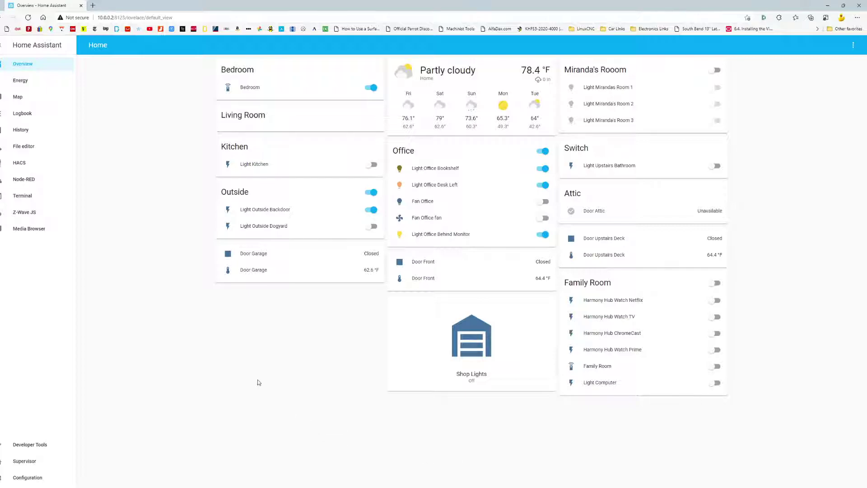
- In Node-RED's MQTT to Shop flow, inspect the input_boolean.shop_lights MQTT out node and its broker connection settings, leaving the broker unchanged
left_click(26, 179)
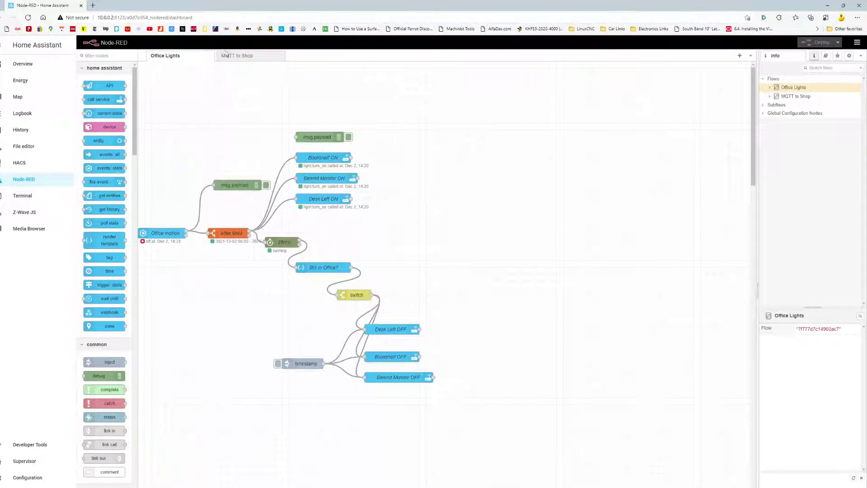
left_click(227, 54)
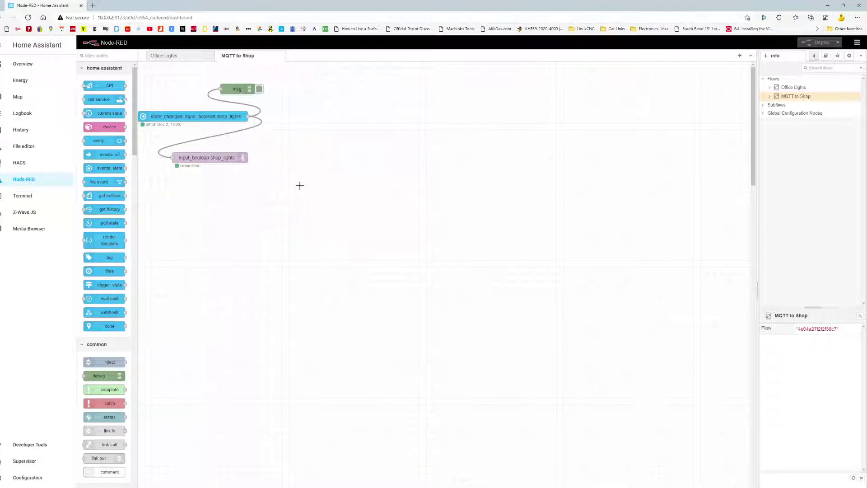
left_click(206, 157)
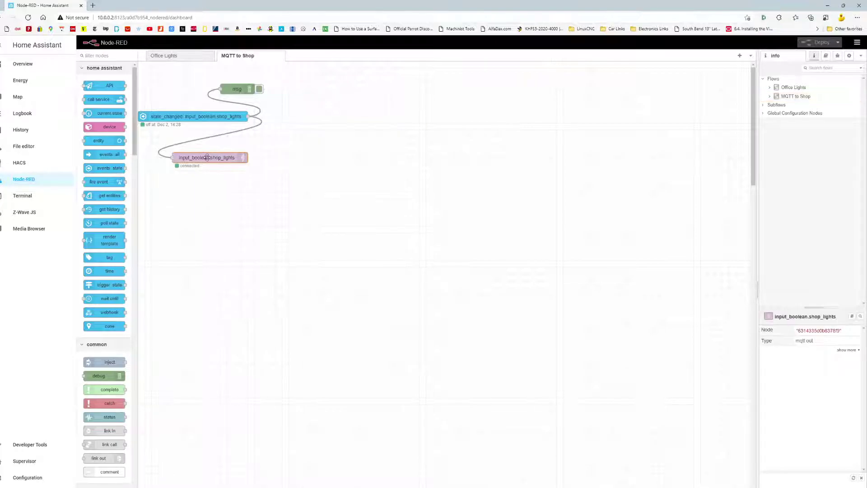
double_click(207, 157)
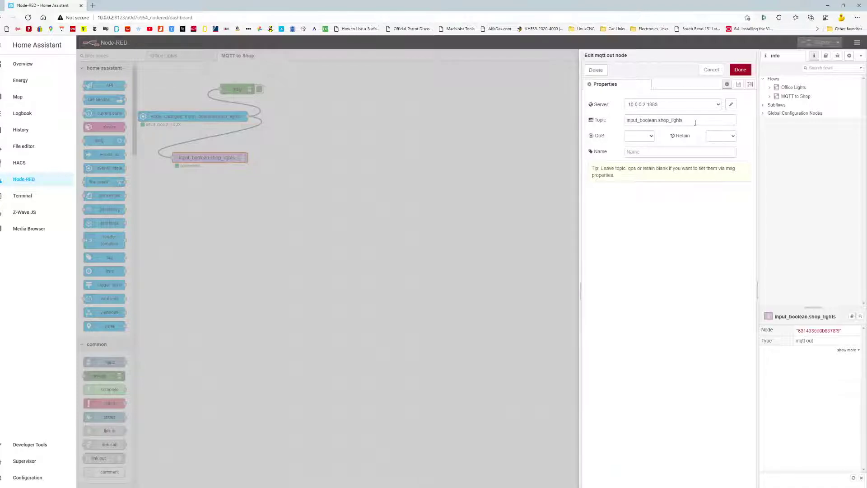
left_click(731, 104)
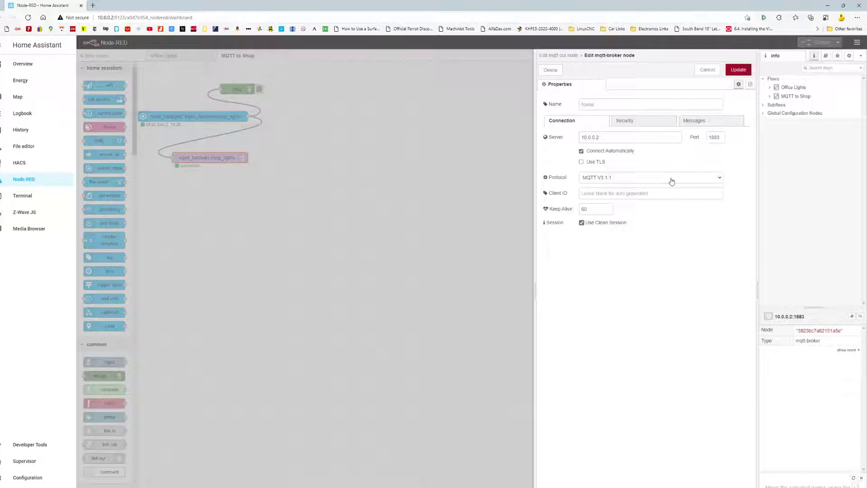
left_click_drag(616, 135, 564, 142)
left_click(702, 72)
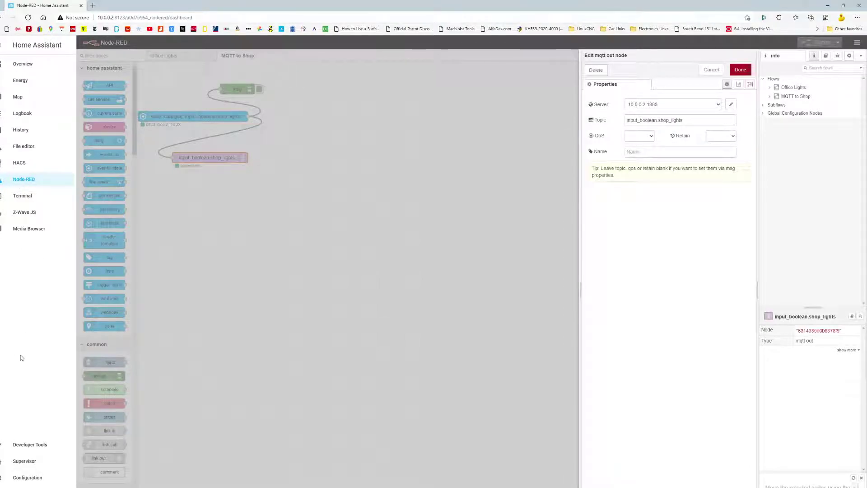
- Examine the Mosquitto broker add-on's configuration, including its login options and network ports
left_click(28, 462)
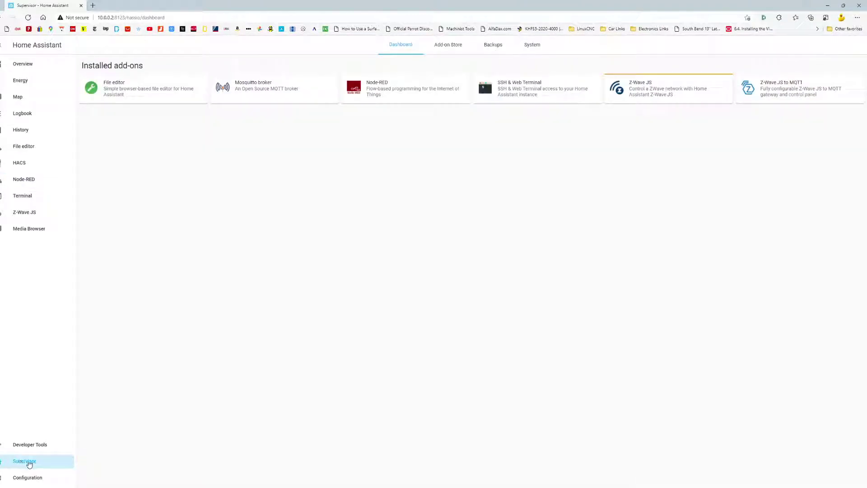
double_click(250, 93)
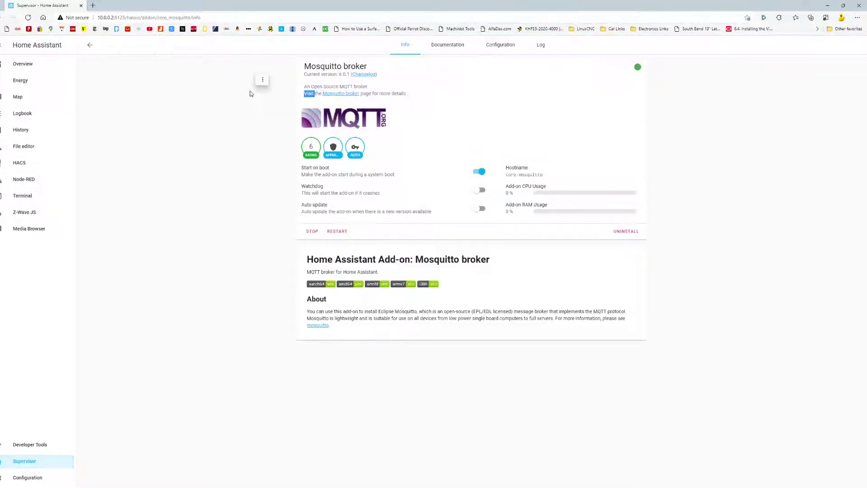
left_click(497, 44)
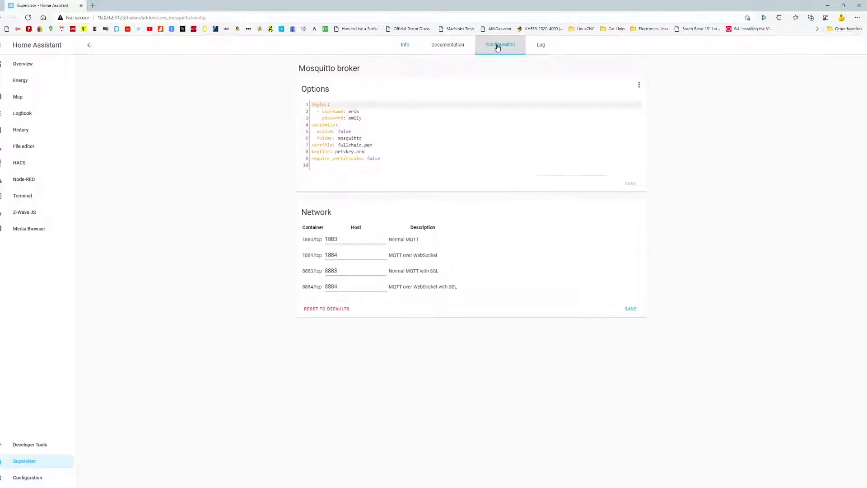
left_click(388, 154)
left_click_drag(389, 154, 393, 178)
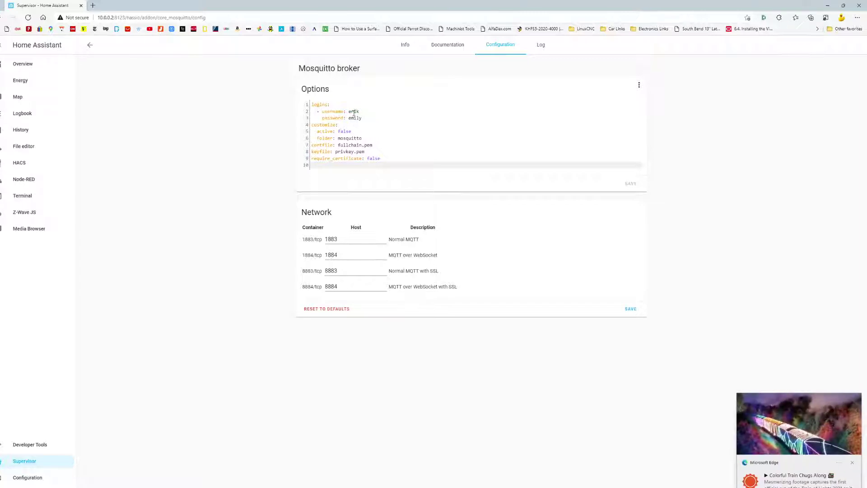
left_click(852, 463)
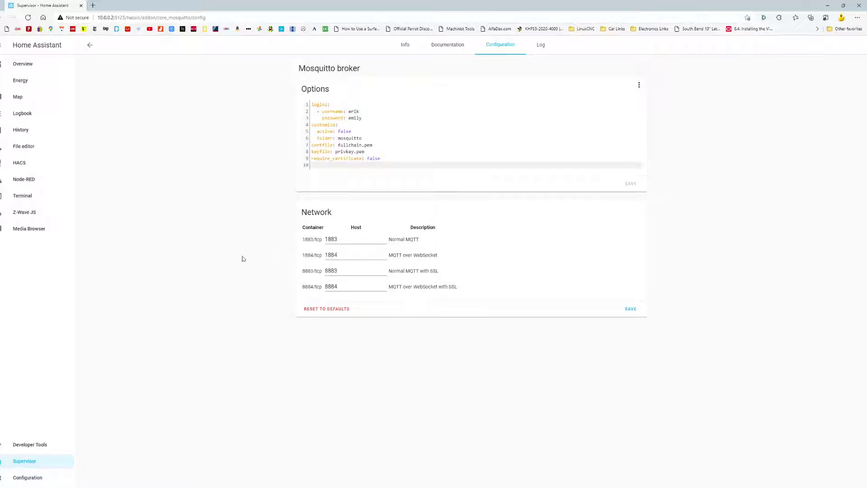
- Place an events: state node in Node-RED's MQTT to Shop flow and delete it again
left_click(14, 184)
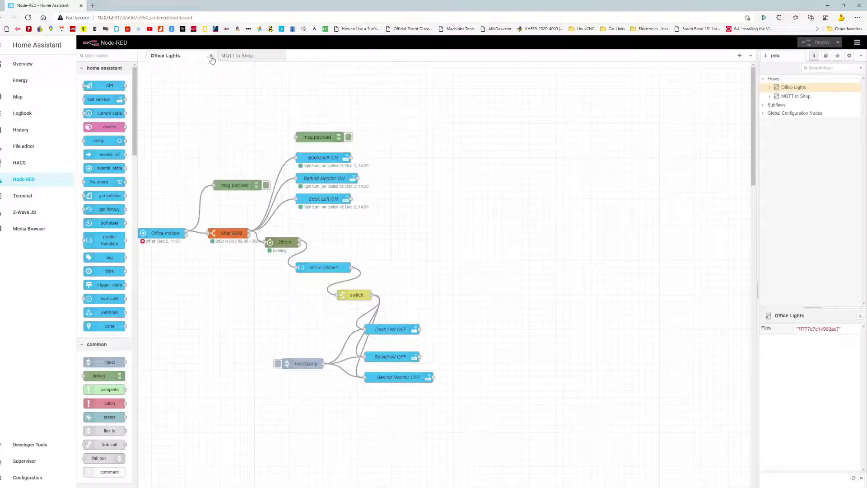
left_click(224, 55)
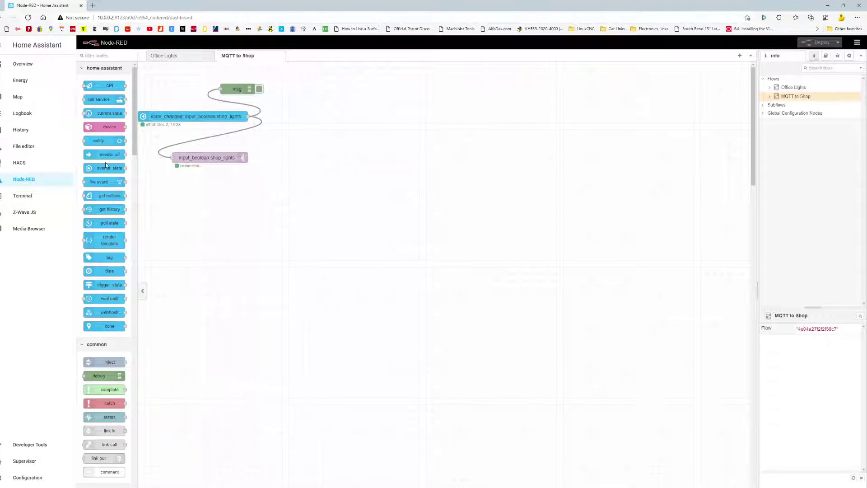
left_click_drag(106, 165, 200, 219)
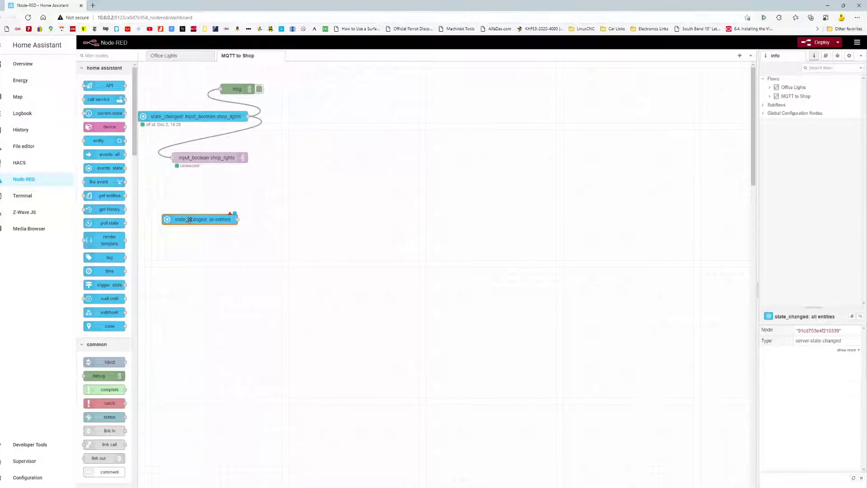
key("Delete")
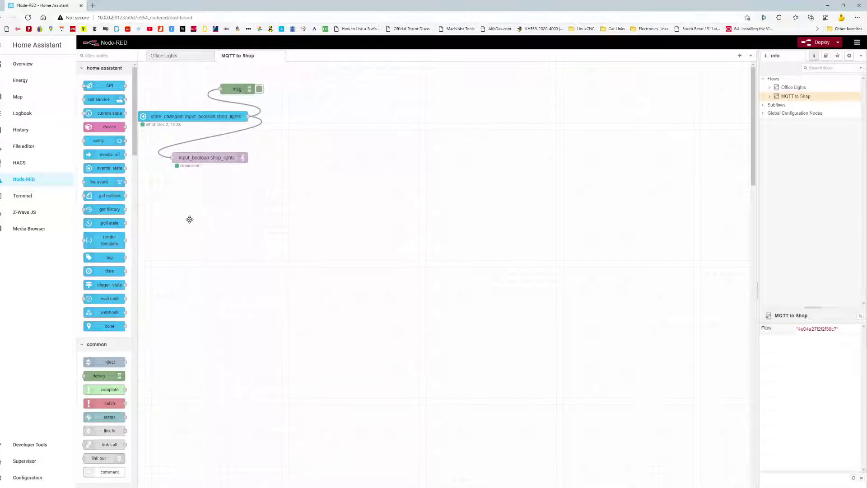
- Inspect the existing shop lights events: state node, including its Home Assistant server settings and entity ID, and close it without changes
double_click(177, 121)
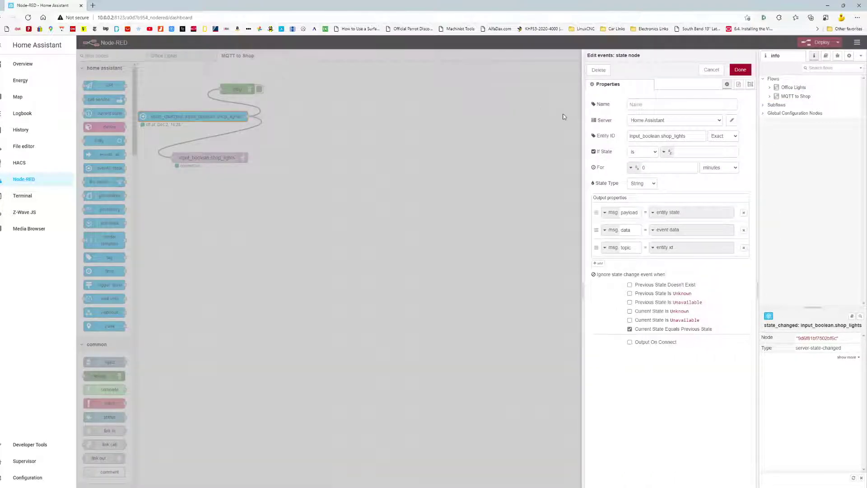
left_click(732, 120)
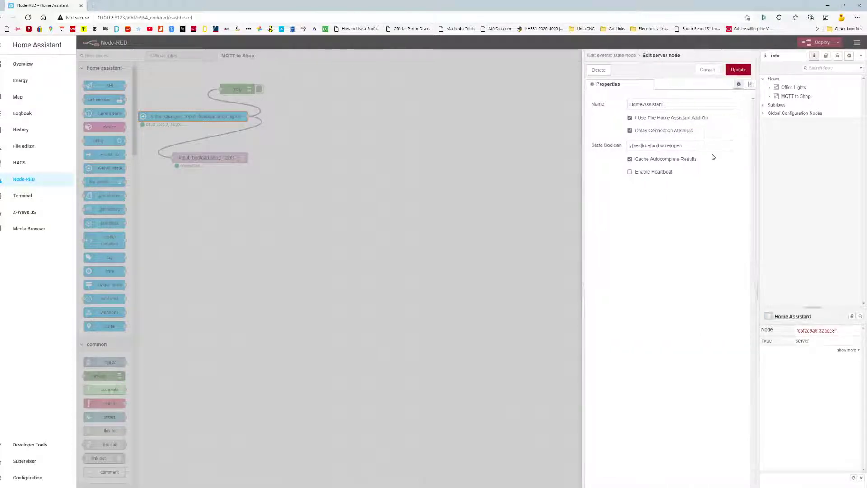
left_click(705, 70)
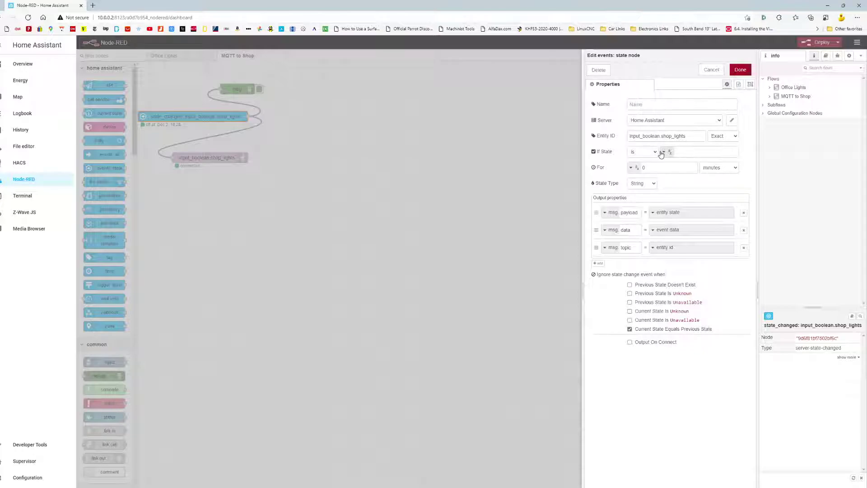
left_click_drag(693, 136, 626, 136)
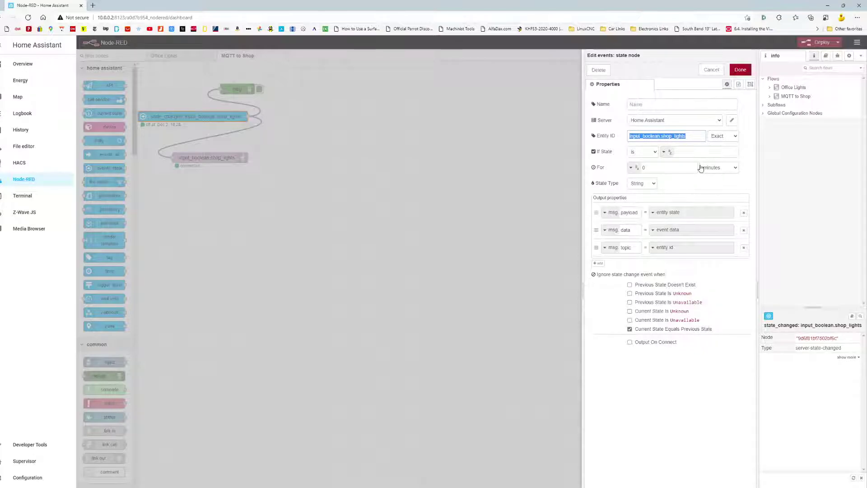
left_click(698, 140)
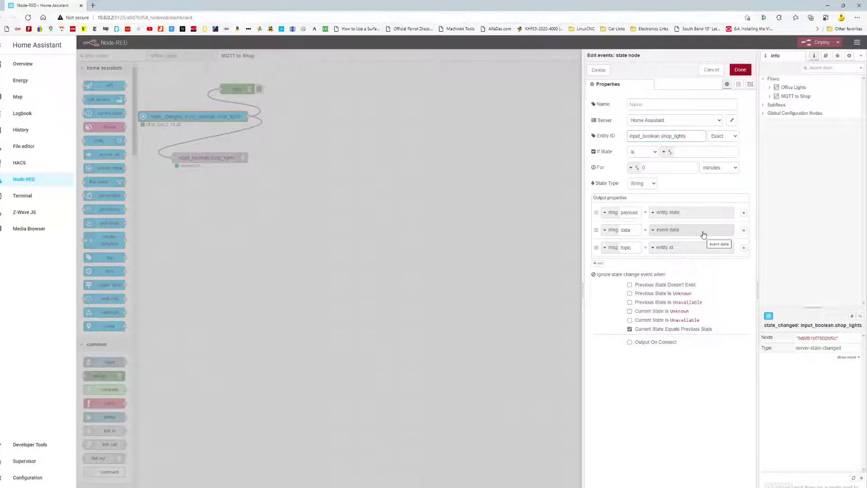
left_click(717, 71)
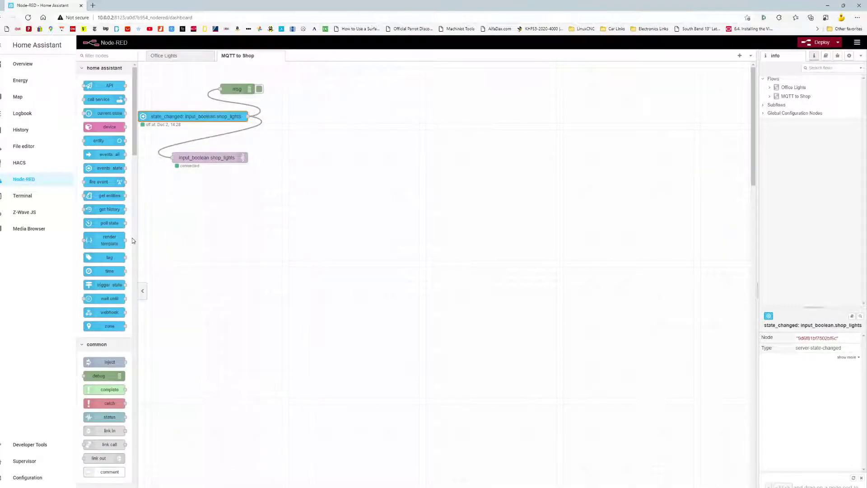
- Add a debug node wired to the shop lights state_changed node, and delete the existing msg debug node
left_click_drag(112, 373, 302, 137)
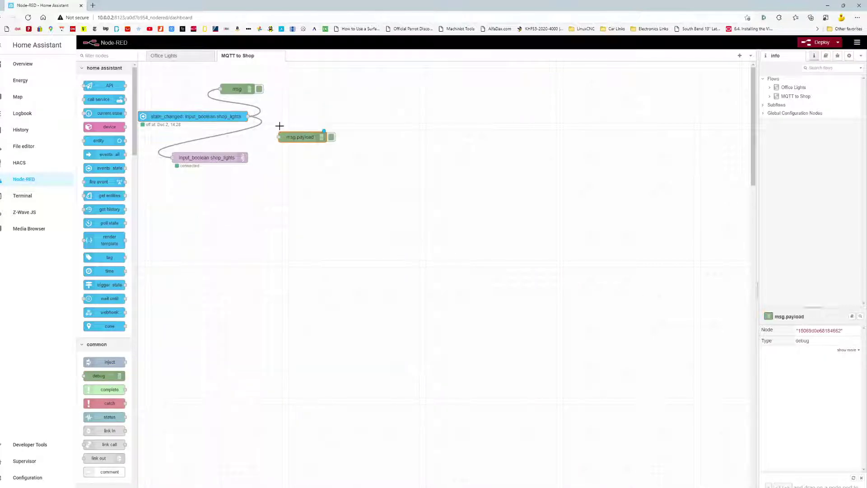
mouse_move(248, 116)
left_mouse_down()
mouse_move(280, 136)
mouse_move(267, 96)
left_mouse_up()
left_click(249, 89)
key("Delete")
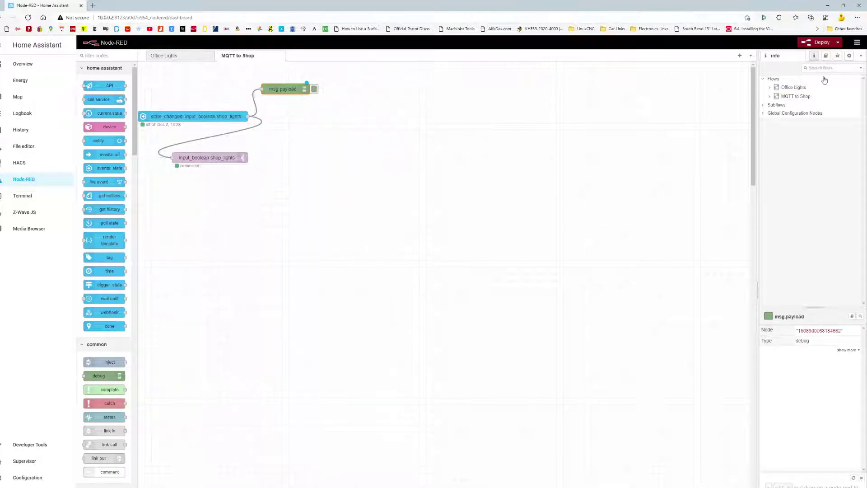
- Show the Node-RED debug messages and switch Shop Lights off on the Overview dashboard to test the flow
left_click(836, 57)
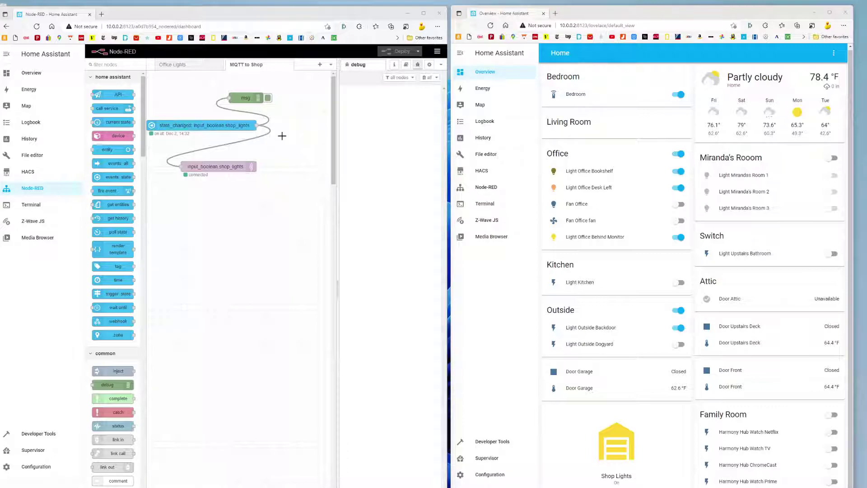
left_click(614, 445)
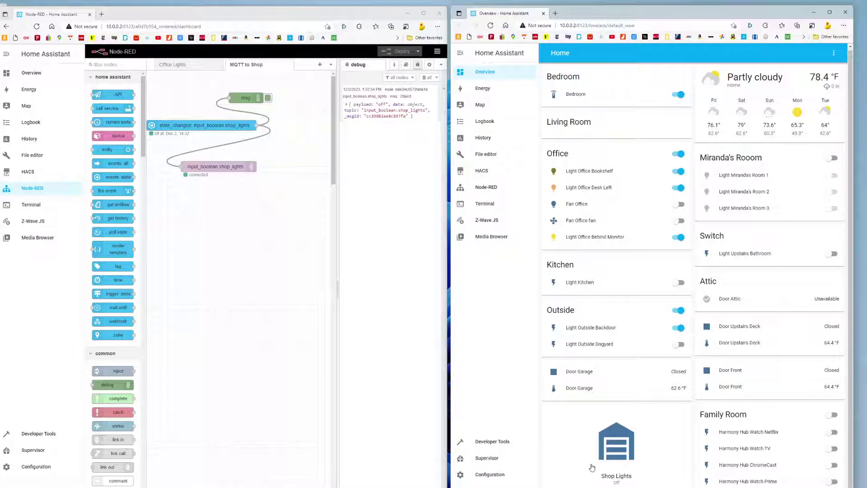
- Switch Shop Lights on, off and on again from the Overview dashboard to send test messages through the MQTT flow
left_click(614, 456)
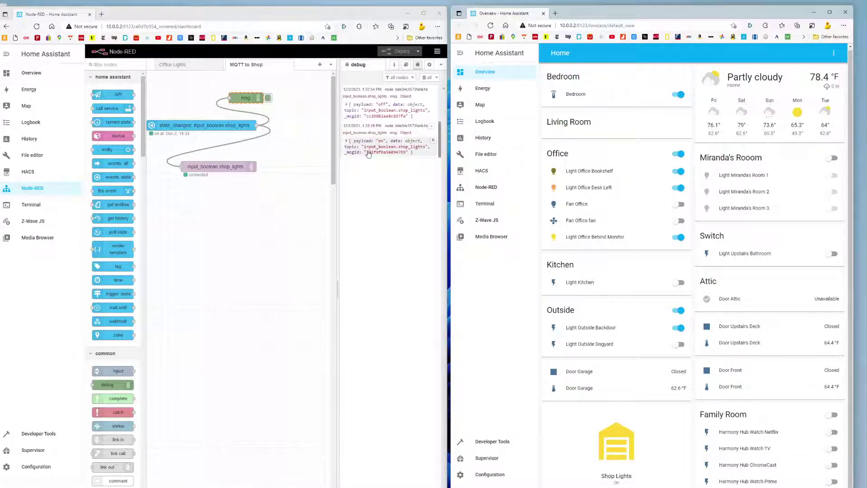
left_click(627, 445)
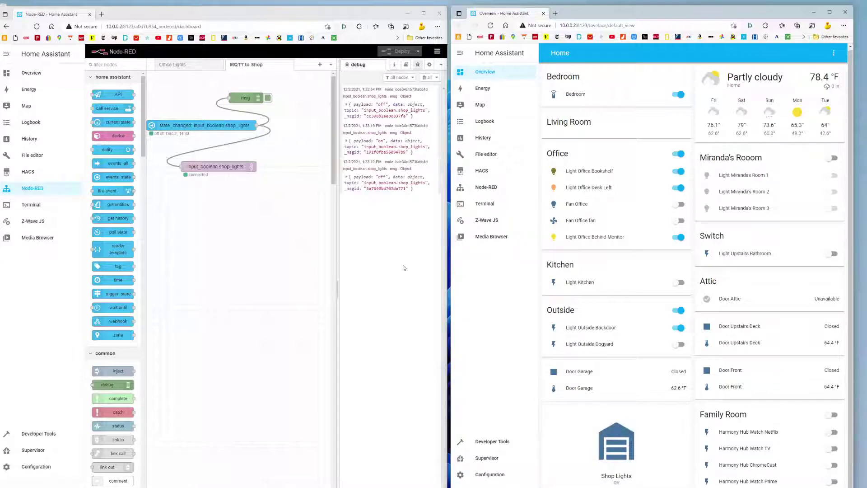
left_click(606, 446)
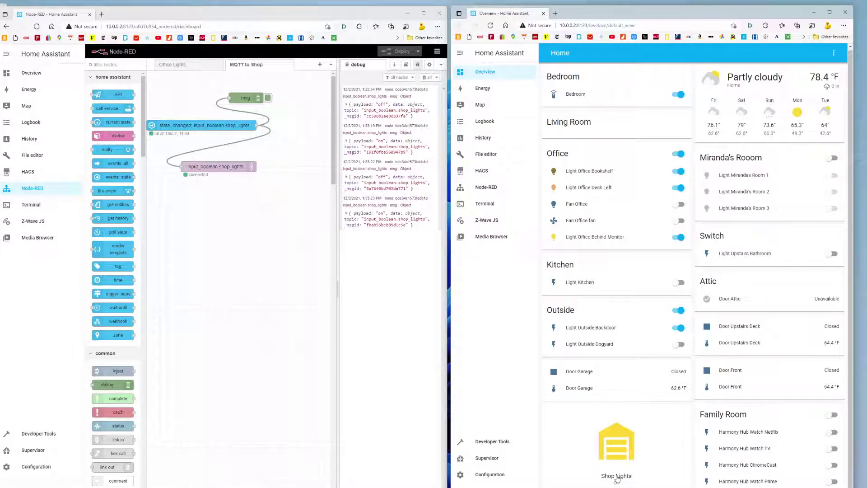
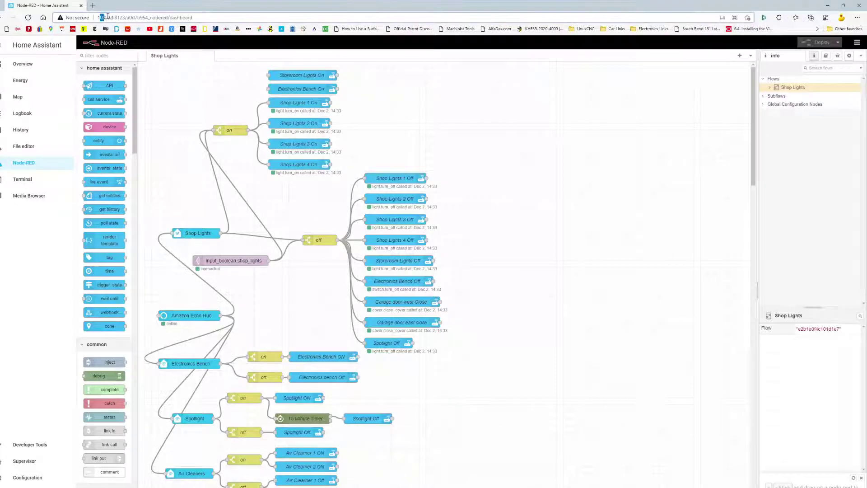
- Review the installed add-ons of the shop's Home Assistant server and return to its Node-RED flow
left_click(34, 464)
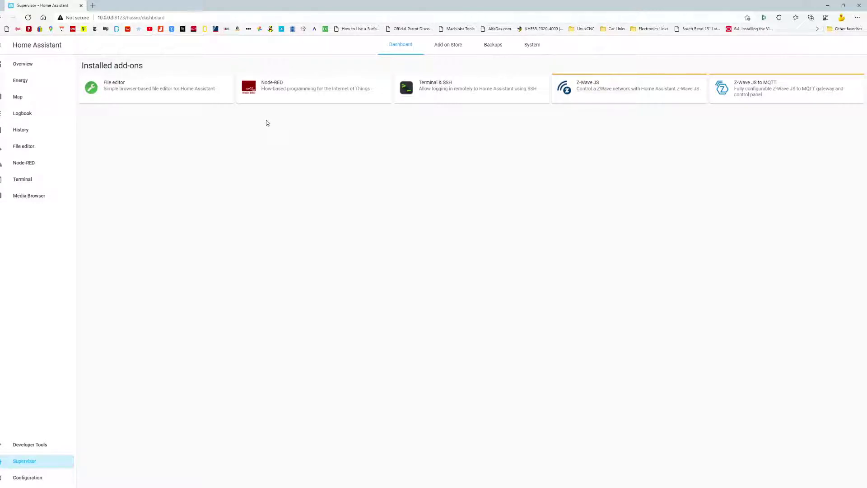
left_click(21, 165)
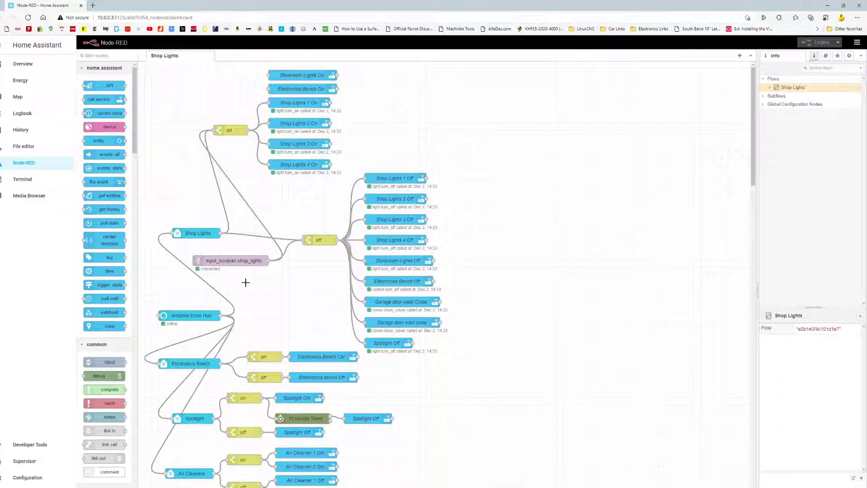
- Inspect the input_boolean.shop_lights mqtt in node and its Home Broker server address, and close both without changes
double_click(248, 264)
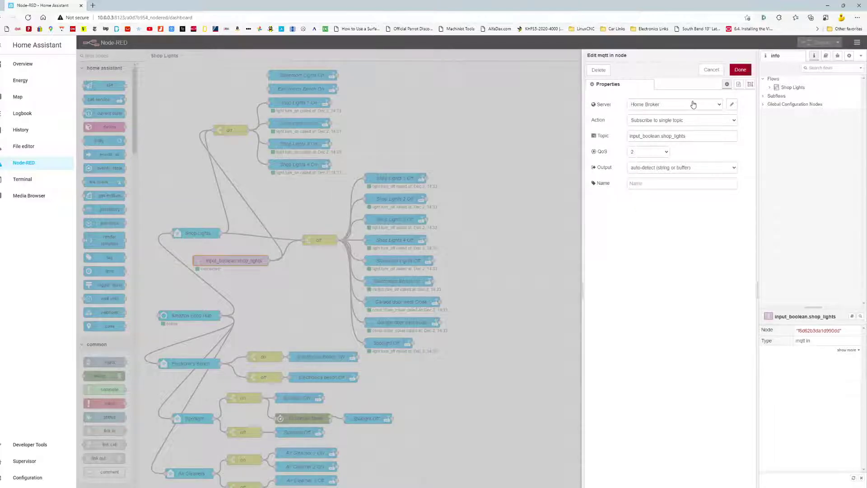
left_click(733, 106)
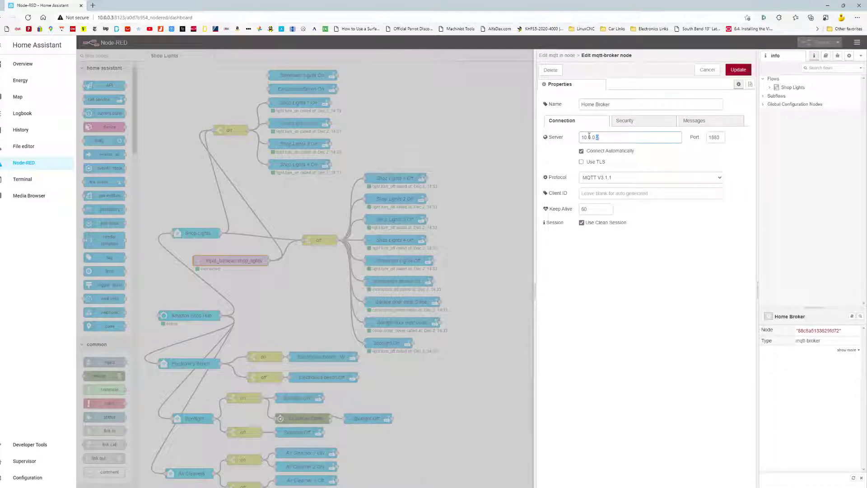
left_click_drag(616, 137, 581, 137)
left_click(713, 70)
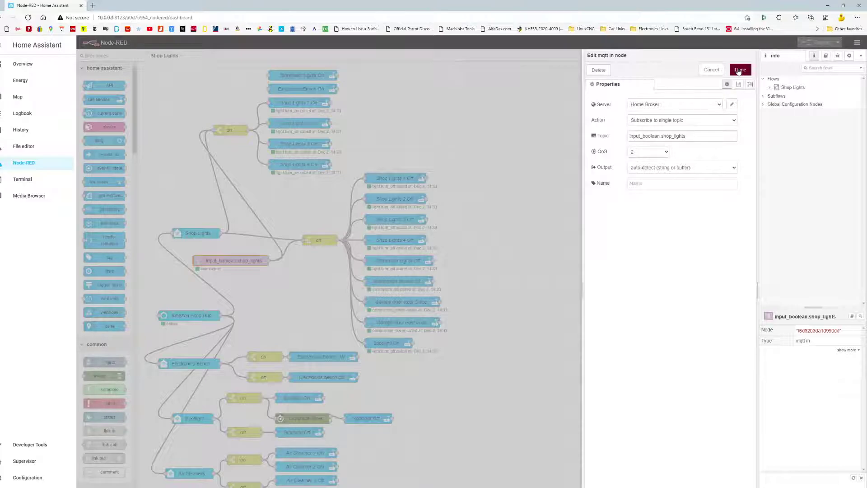
left_click(711, 70)
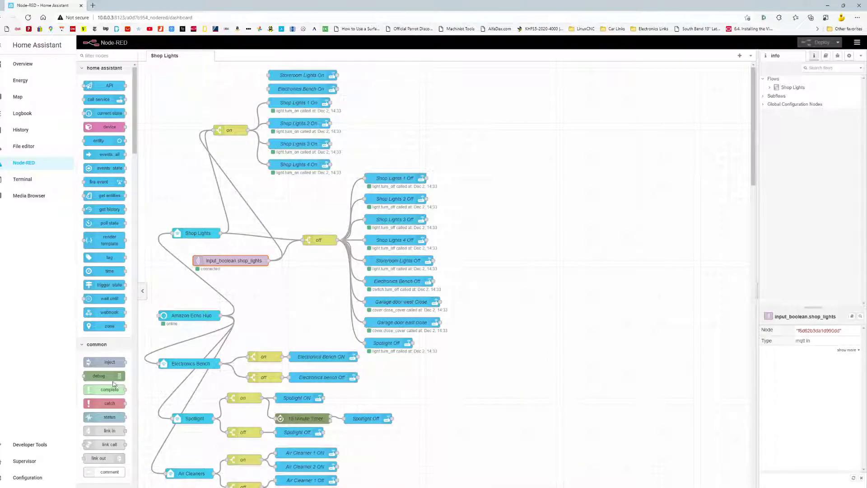
- Add a debug node wired to the input_boolean.shop_lights mqtt in node, and deploy the flow with debug messages shown in a wider sidebar
left_click_drag(114, 383, 295, 291)
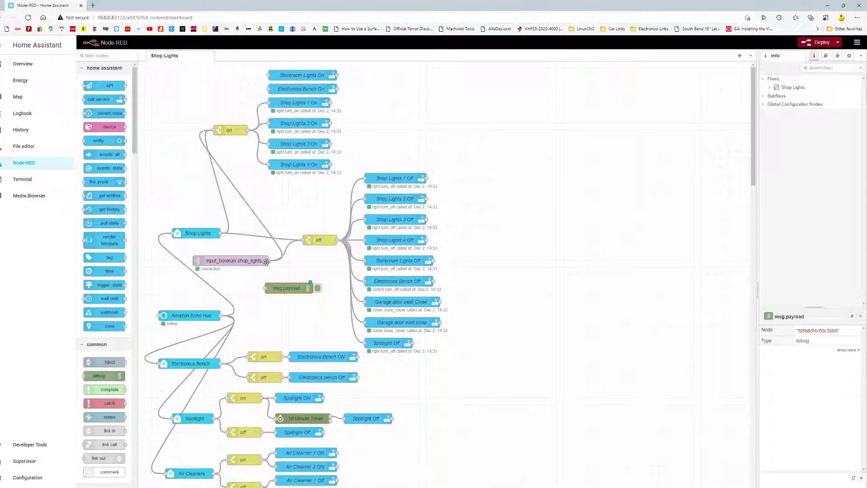
left_click_drag(267, 261, 266, 288)
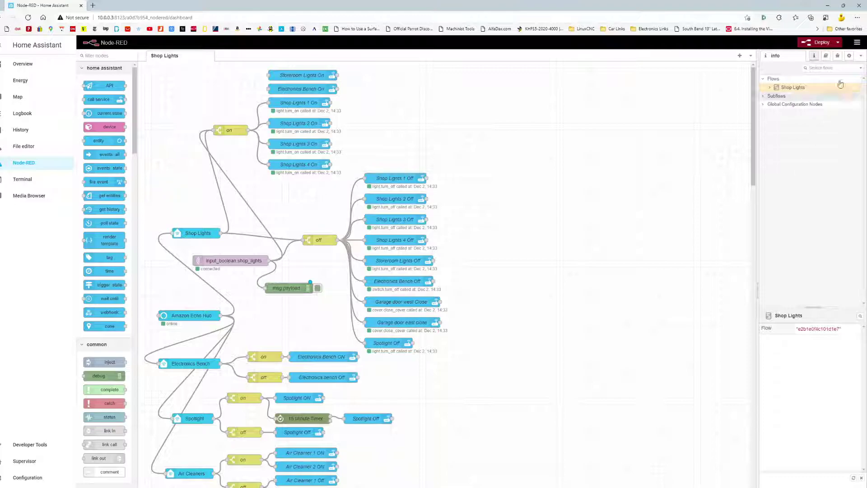
left_click(838, 55)
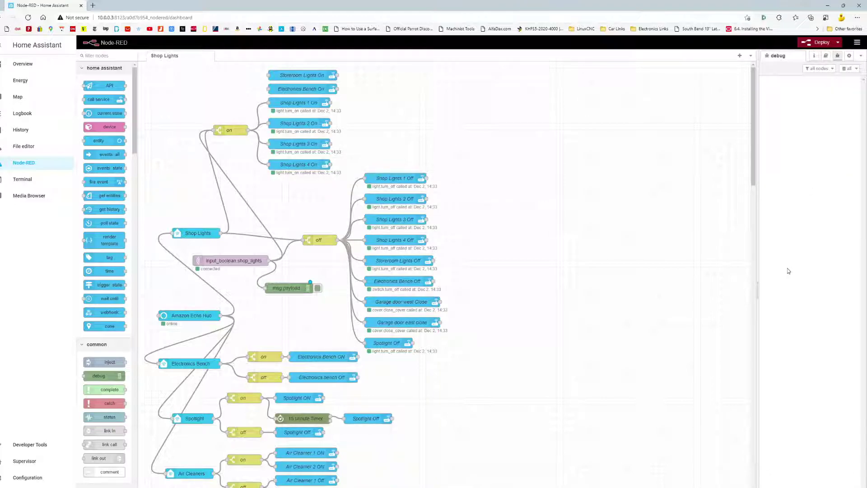
left_click_drag(757, 262, 721, 288)
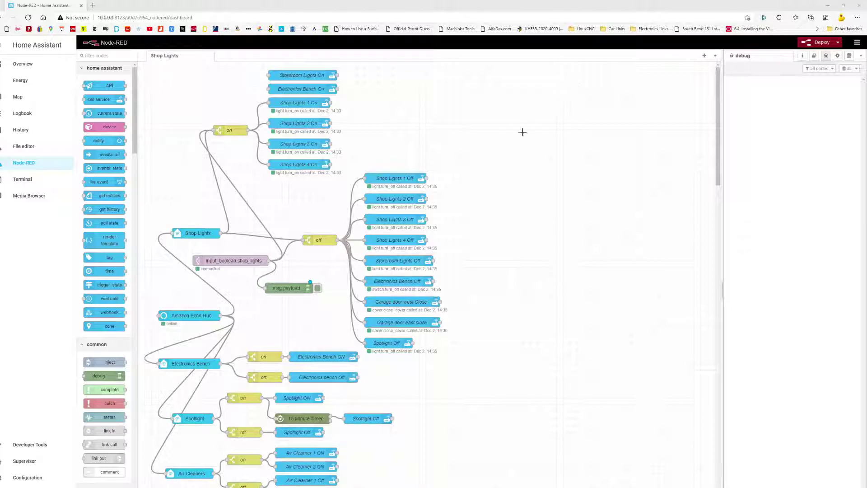
left_click(813, 44)
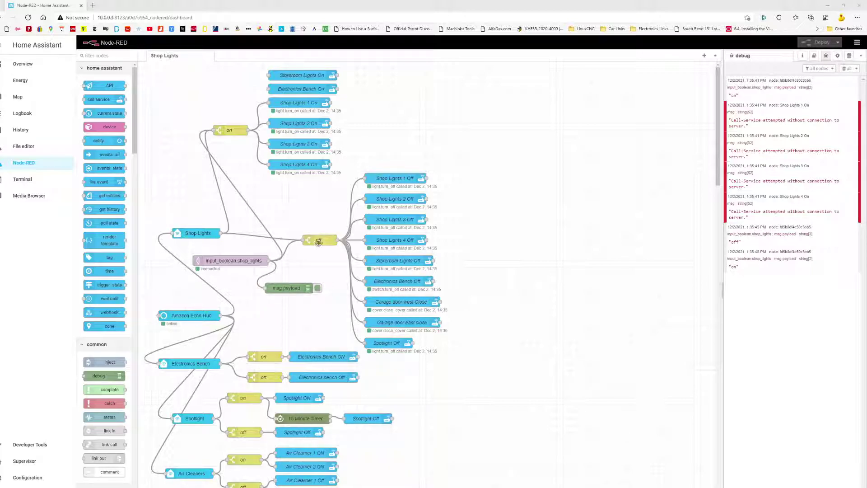
- Inspect the rule of the "on" switch node against the payloads in the debug messages, and close it without changes
double_click(230, 131)
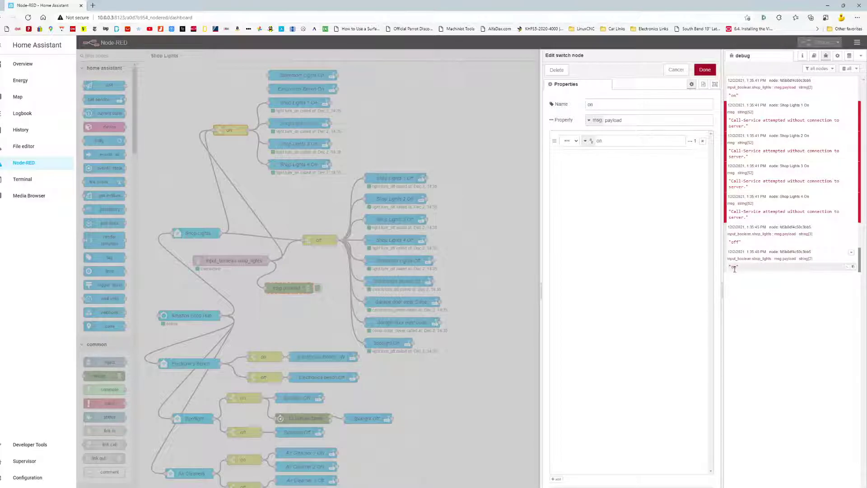
double_click(736, 242)
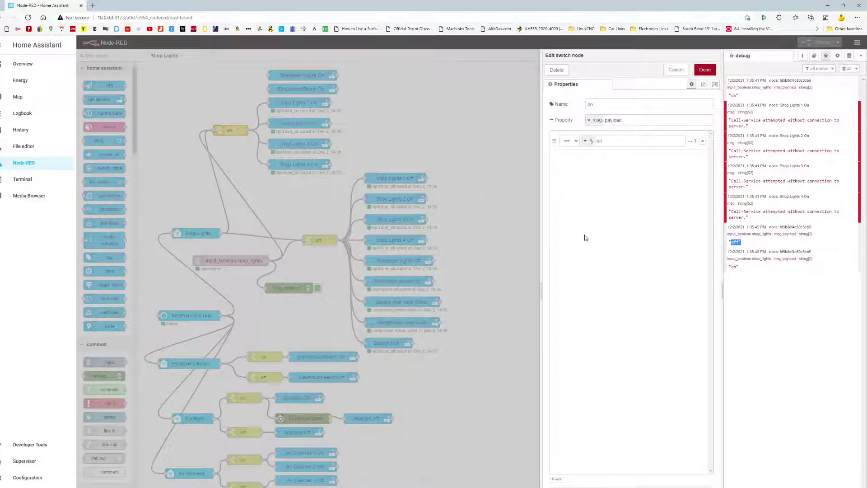
left_click(673, 70)
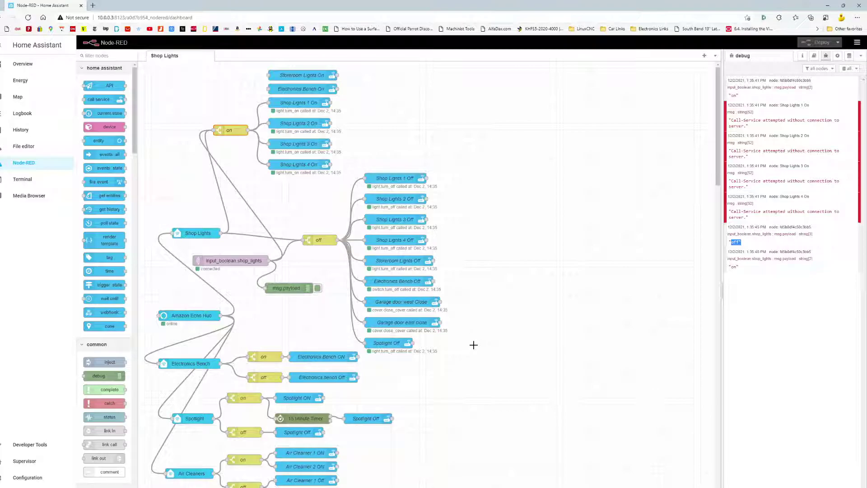
- Inspect the entity ID and service of the Shop Lights 1 On call service node, and close it without changes
double_click(293, 103)
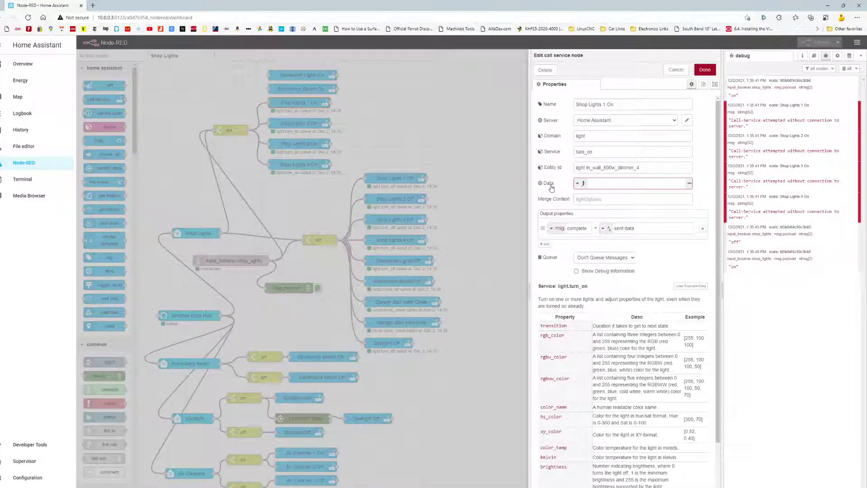
left_click_drag(657, 166, 555, 162)
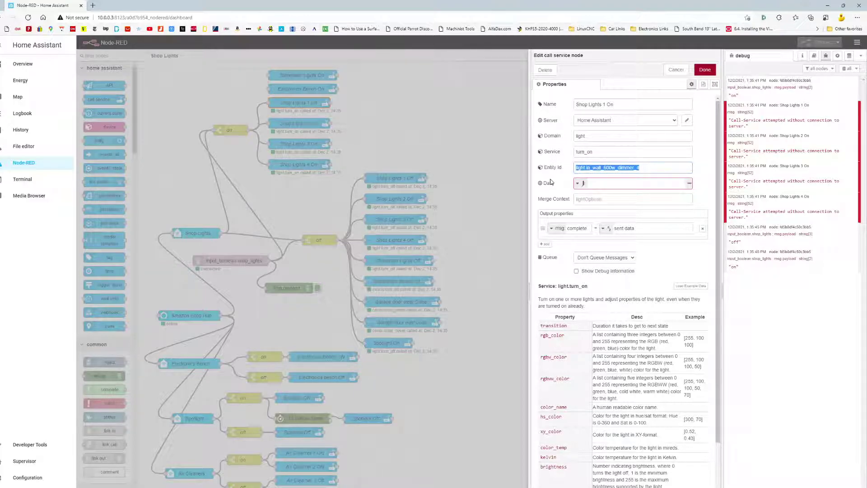
left_click(583, 151)
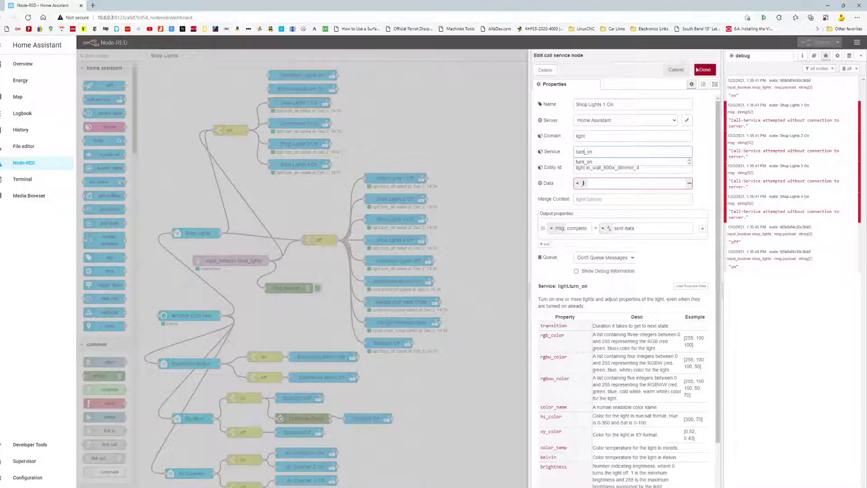
left_click(676, 70)
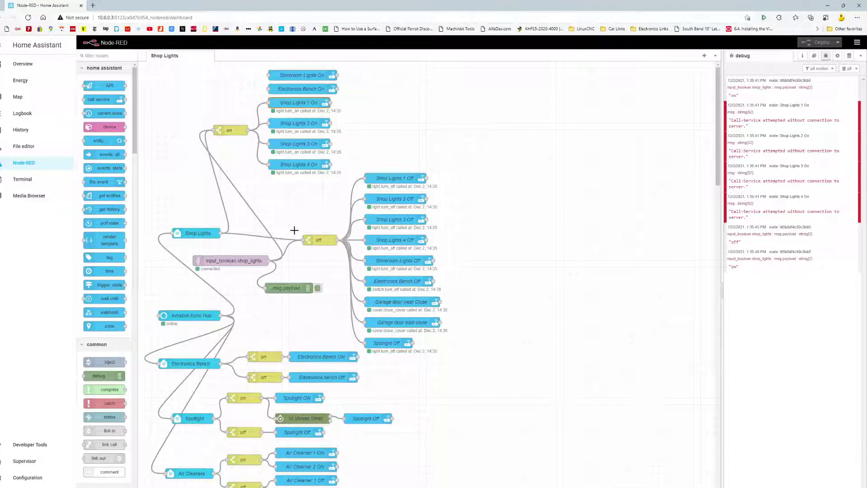
- Inspect the payload rule of the shop lights "off" switch node, and close it without changes
left_click(320, 239)
double_click(319, 240)
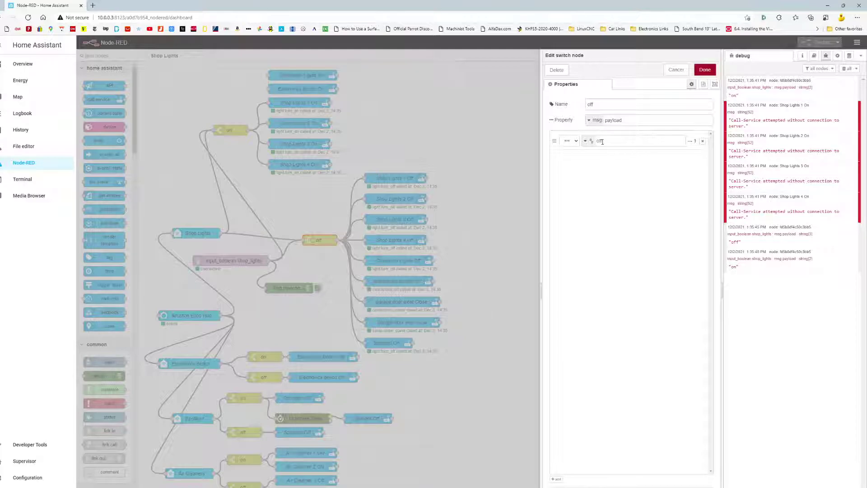
left_click(676, 69)
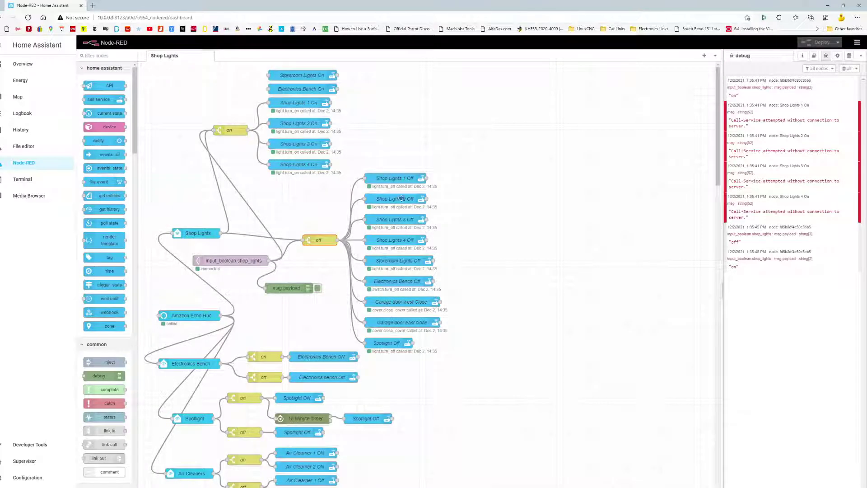
- Inspect the service setting of the Shop Lights 1 Off call service node, and close it without changes
double_click(389, 178)
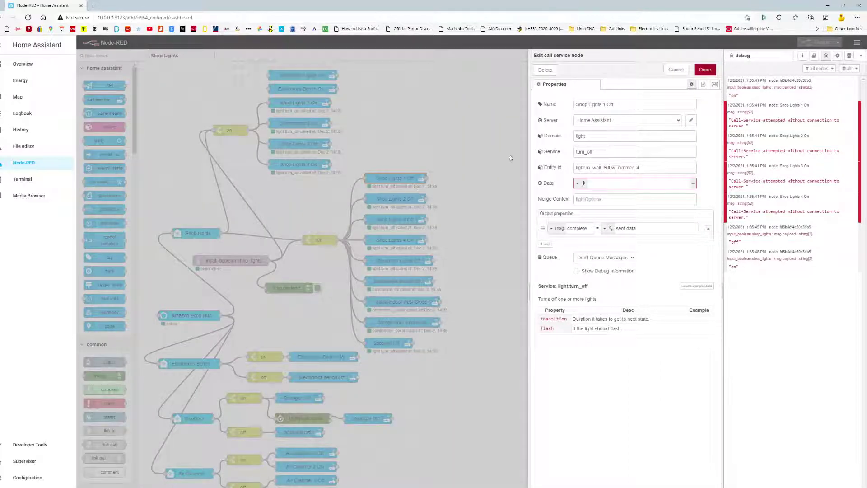
left_click(594, 151)
left_click_drag(594, 151, 578, 152)
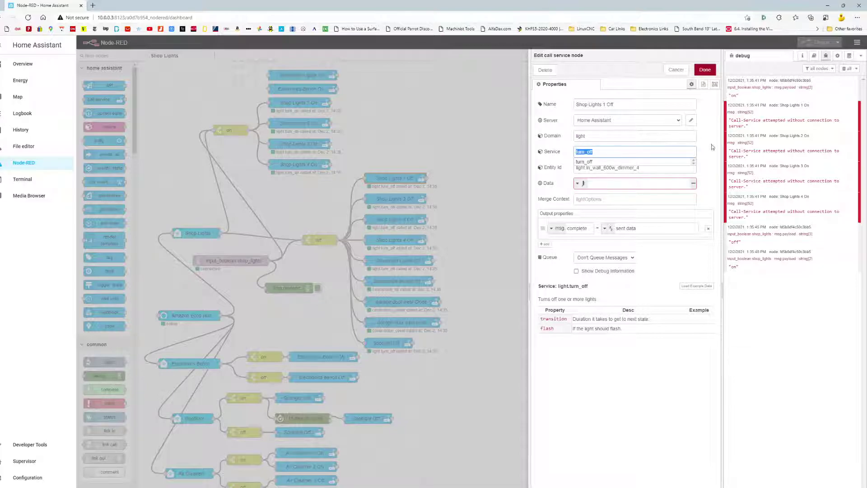
left_click(678, 71)
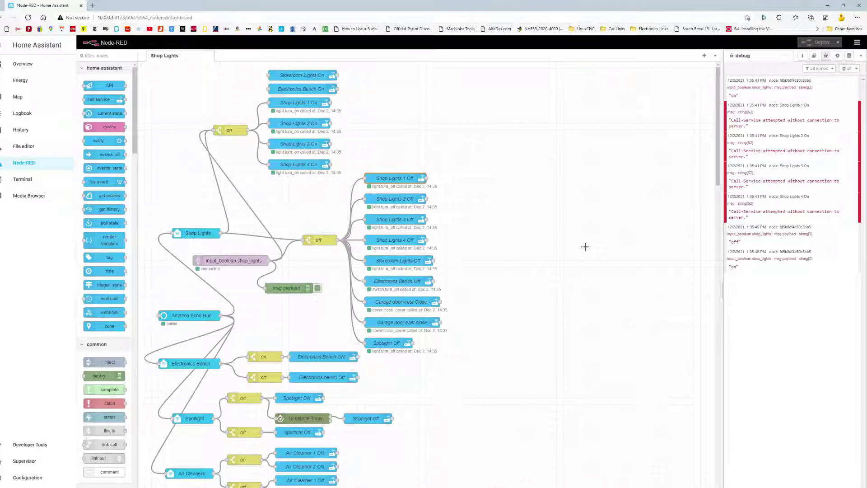
- Inspect the port, process input and device discovery settings of the Amazon Echo Hub node, and close it without changes
double_click(188, 315)
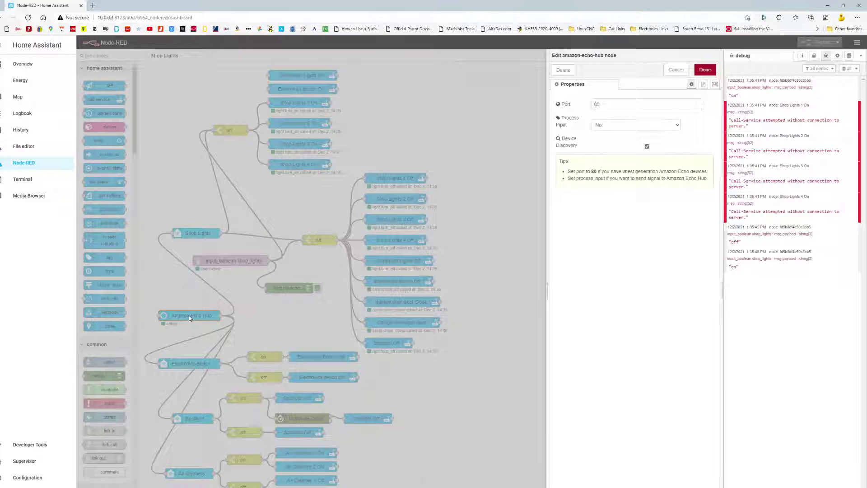
key("Escape")
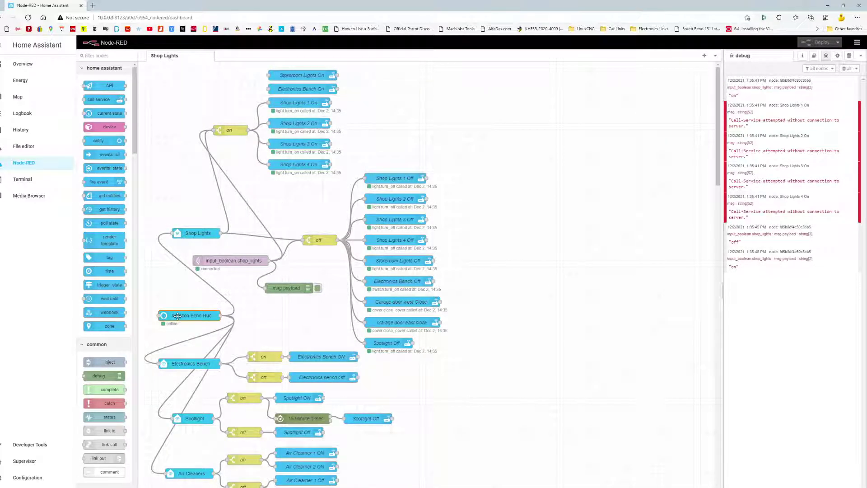
double_click(178, 316)
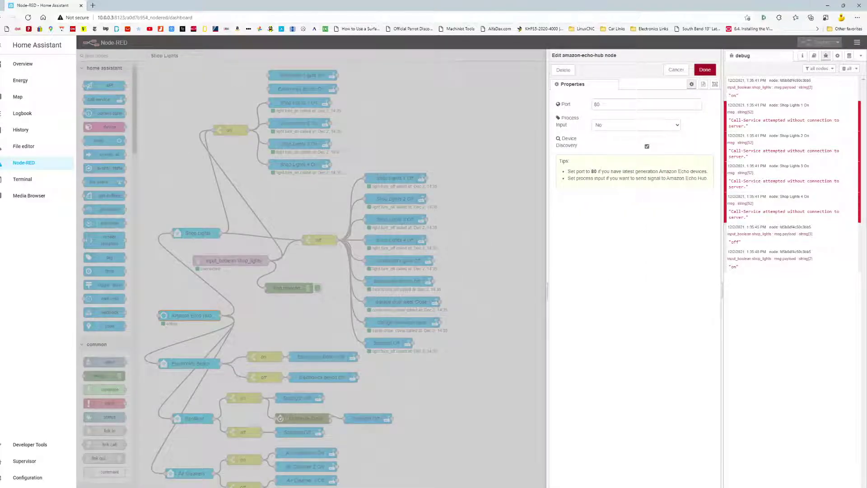
key("Escape")
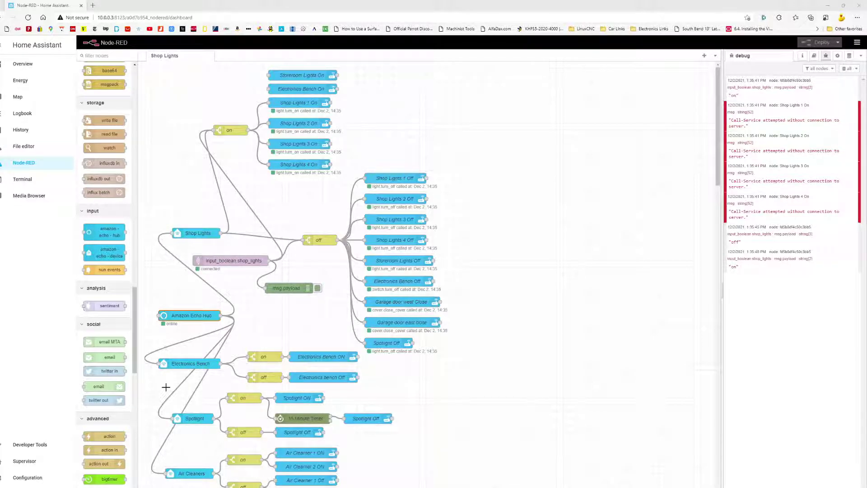
- Inspect the device names in the Electronics Bench and Shop Lights amazon-echo-device nodes, and close both without changes
double_click(189, 363)
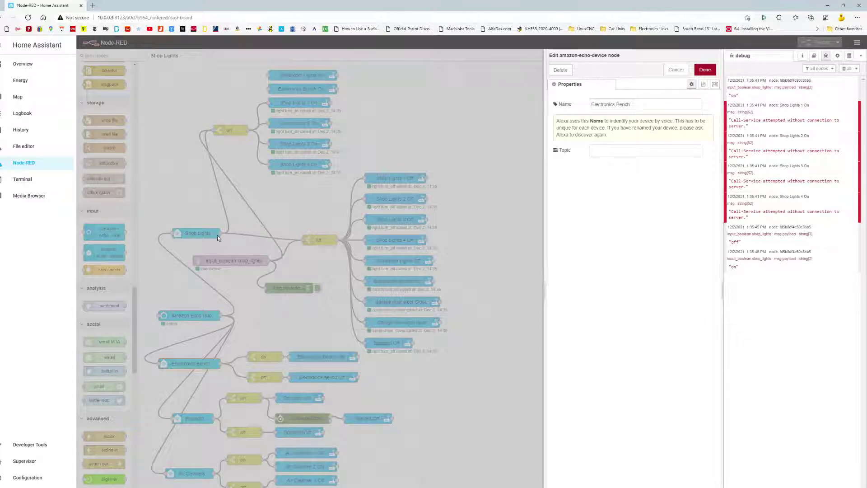
left_click(676, 70)
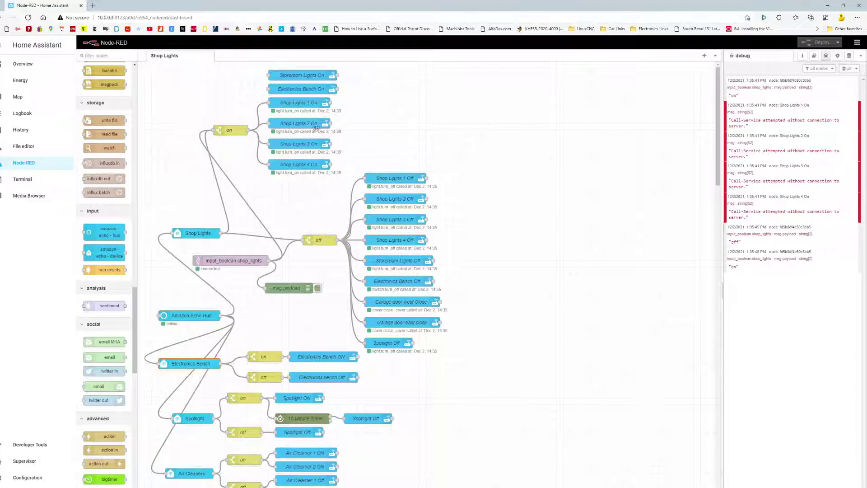
double_click(194, 233)
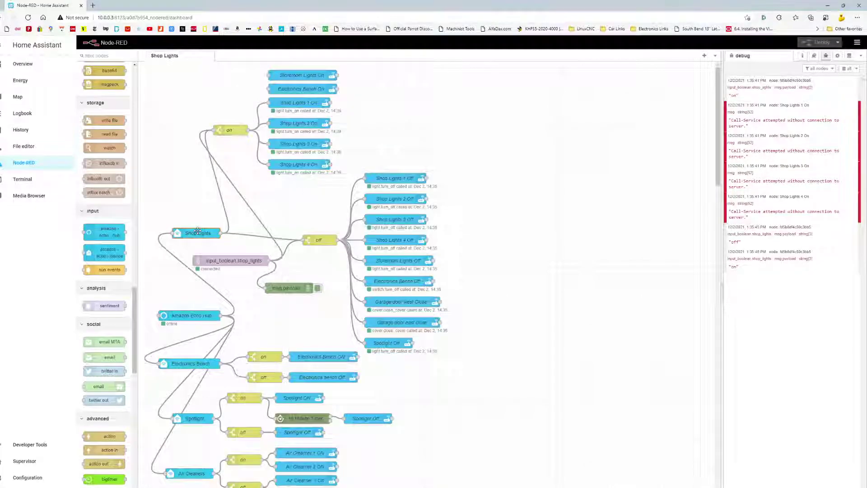
left_click_drag(591, 104, 616, 108)
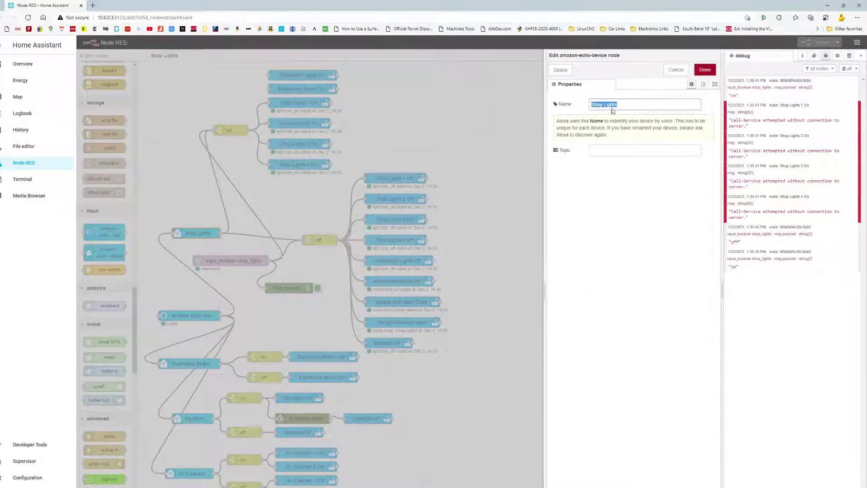
left_click(676, 69)
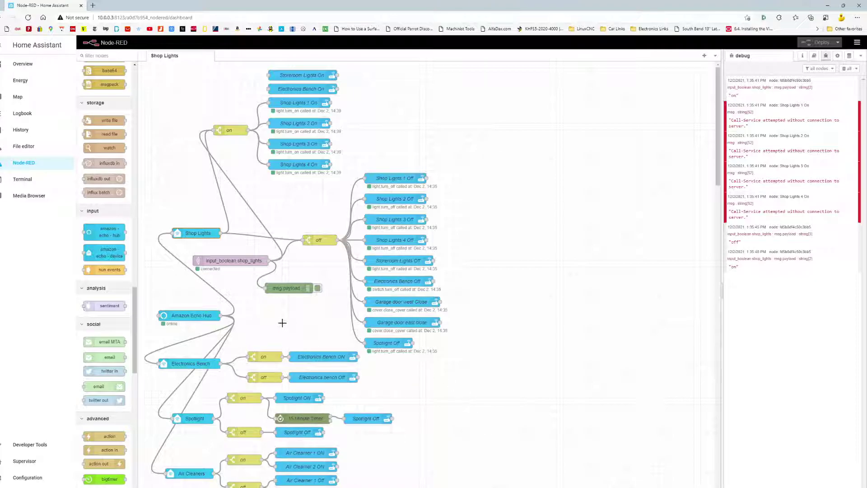
- Restore the shop Node-RED window beside the house one, shrink its debug sidebar and widen the window to show the whole flow
left_click(843, 6)
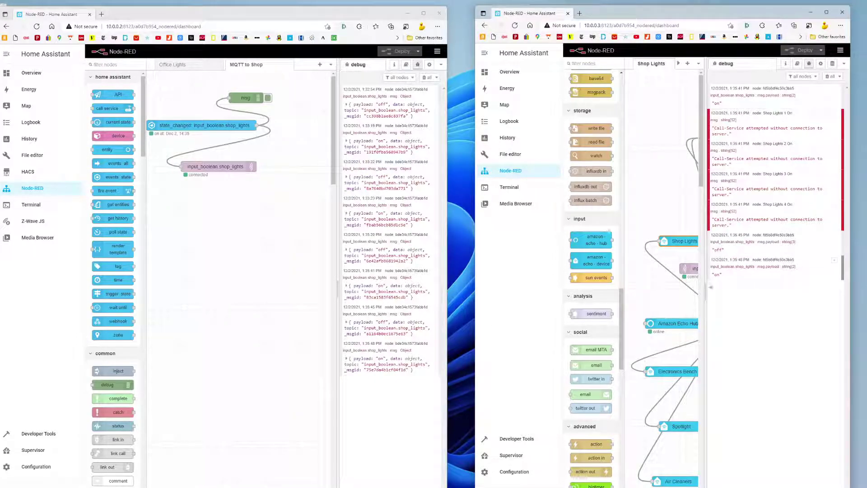
mouse_move(706, 294)
left_click_drag(706, 294, 842, 293)
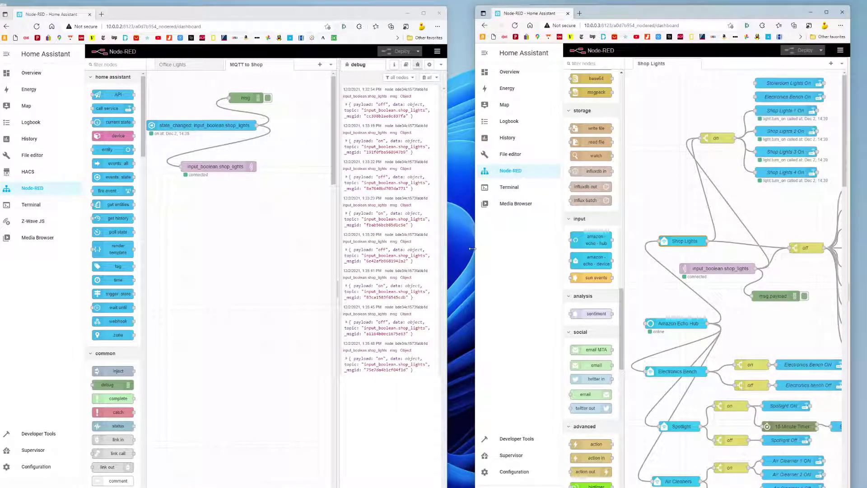
left_click_drag(475, 251, 310, 251)
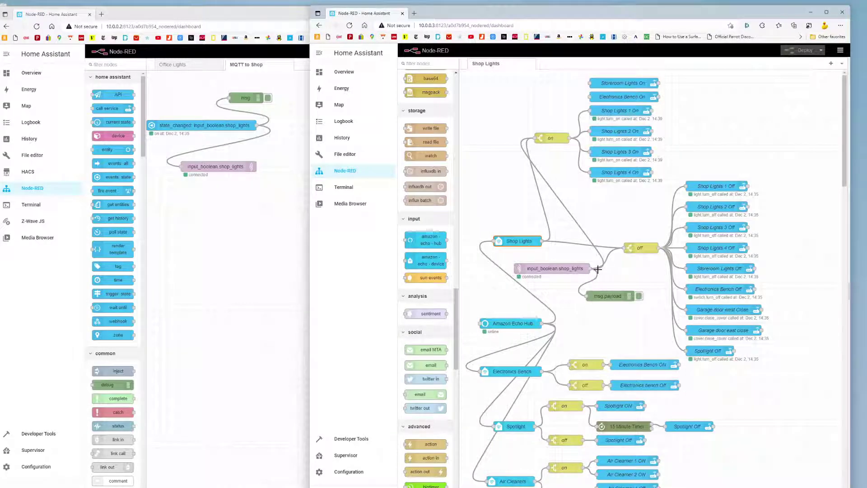